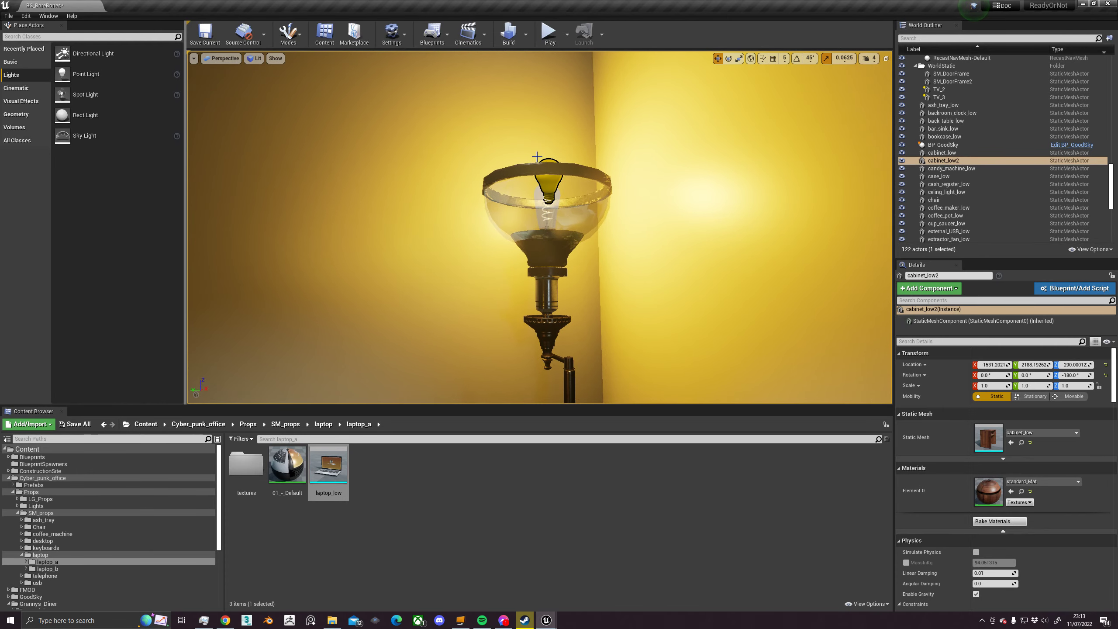
Step: Select the point light at the floor lamp's bulb and examine its glow in immersive view with editor icons hidden
left_click(548, 182)
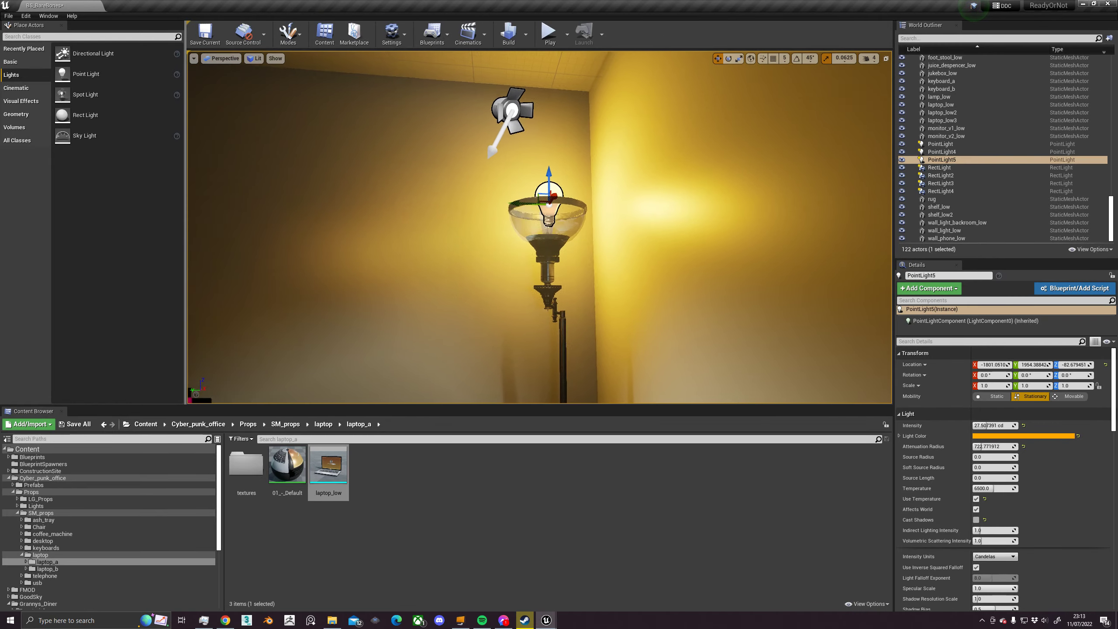
key("F11")
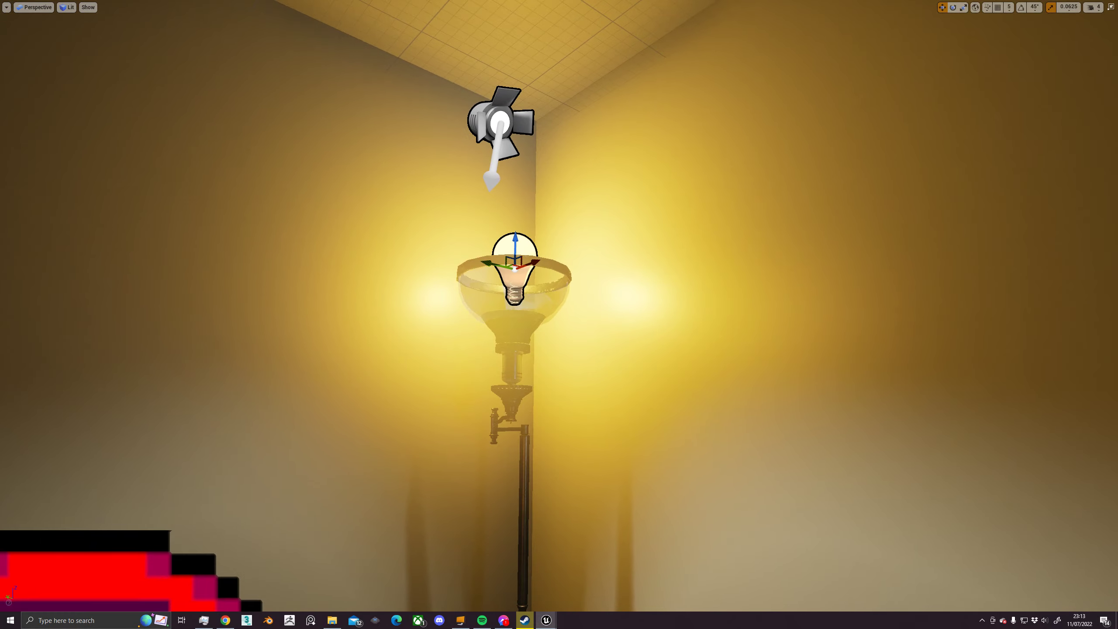
key("w")
key("s")
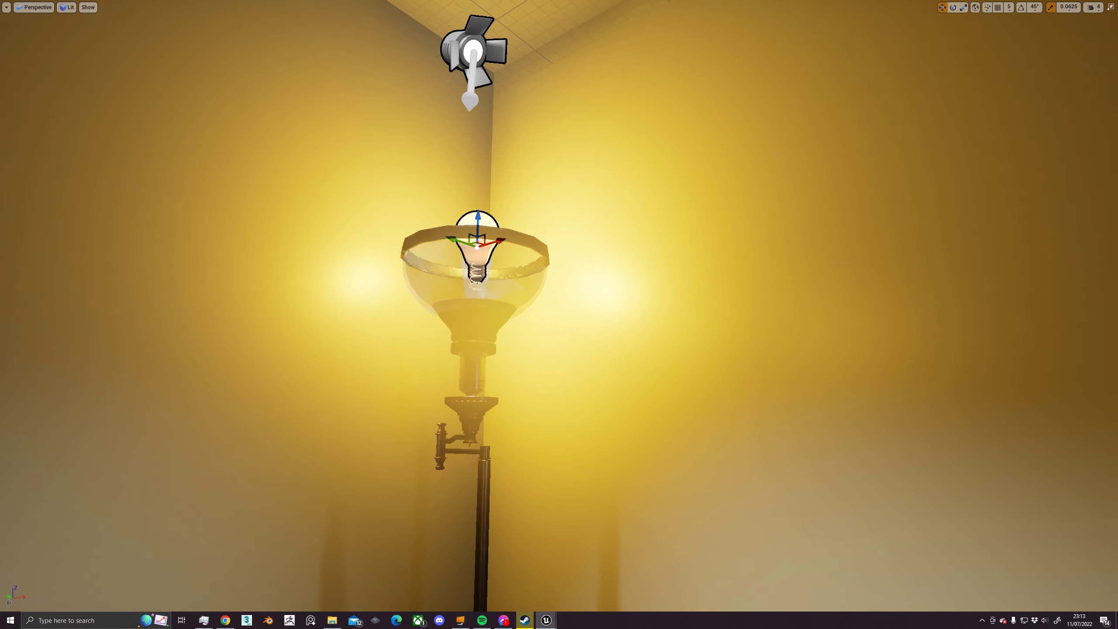
key("g")
key("w")
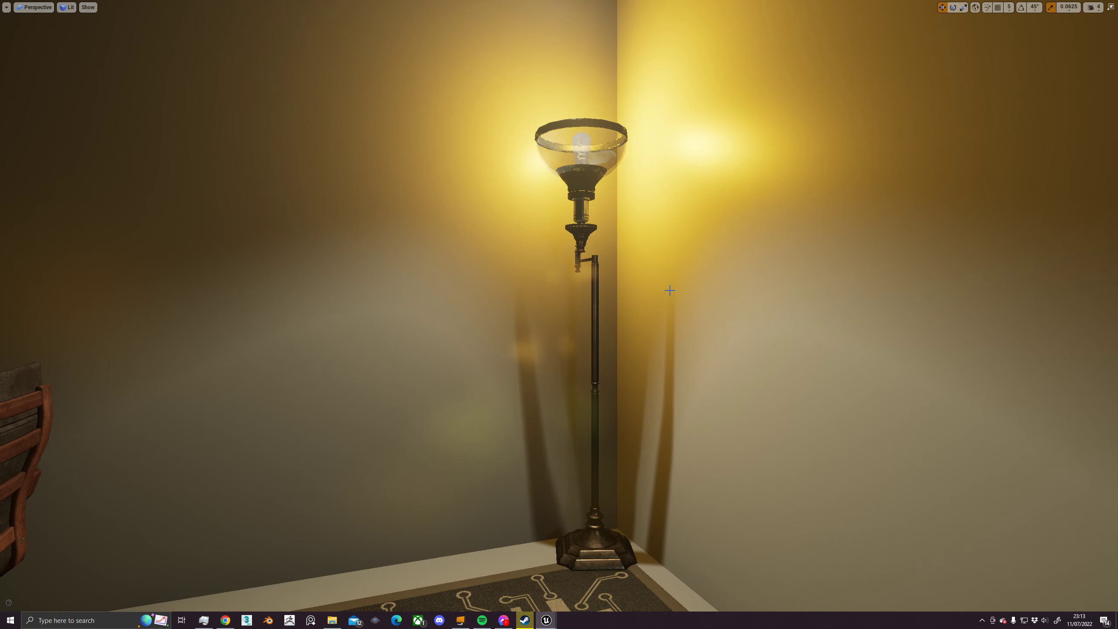
Step: Examine the floor lamp's light in the corner and the lit laptop screens on the desk
right_click_drag(669, 290, 441, 320)
key("w")
key("w")
key("w")
key("s")
key("w")
key("w")
right_click_drag(578, 290, 611, 283)
key("F11")
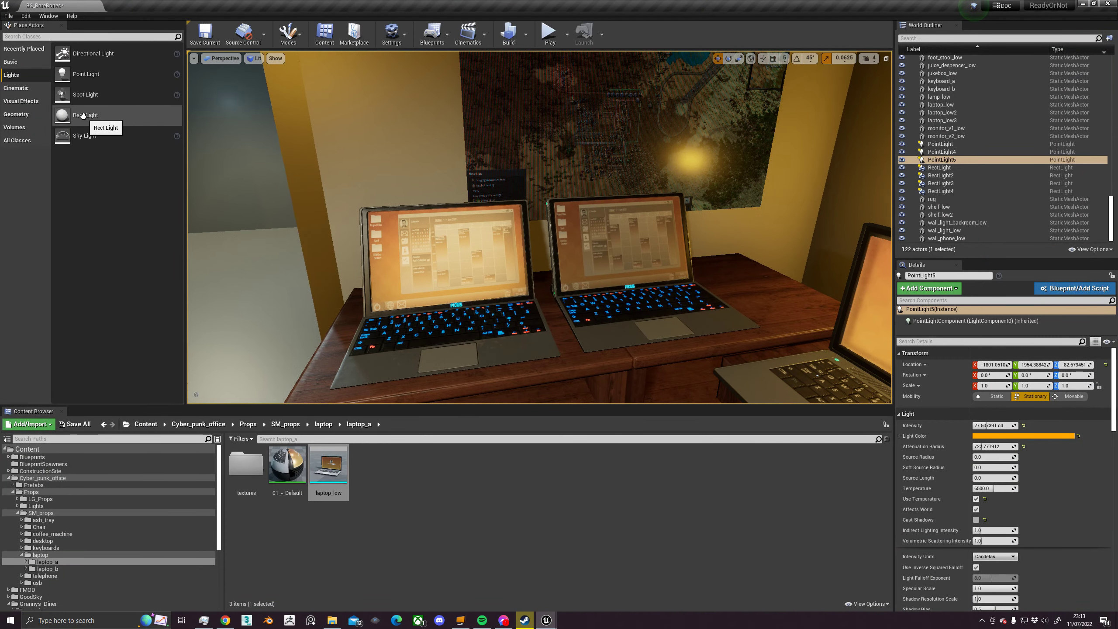
Step: Select the rect light in front of the first laptop's screen and compare that screen with the neighbouring laptop's
left_click_drag(86, 74, 380, 232)
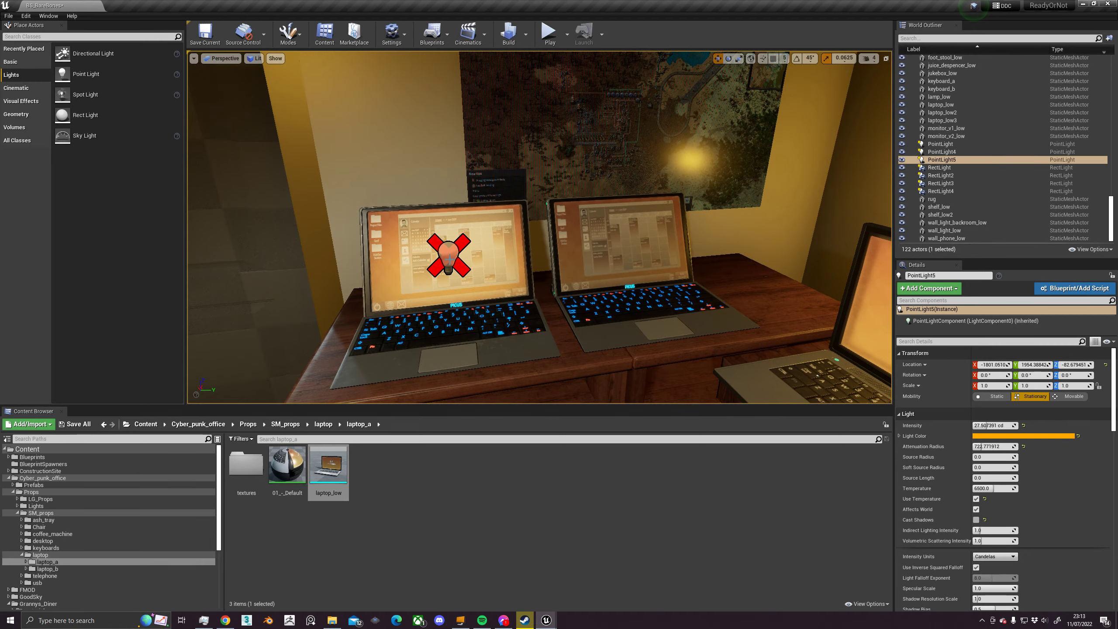
left_click(478, 251)
right_click_drag(504, 260, 609, 240)
key("w")
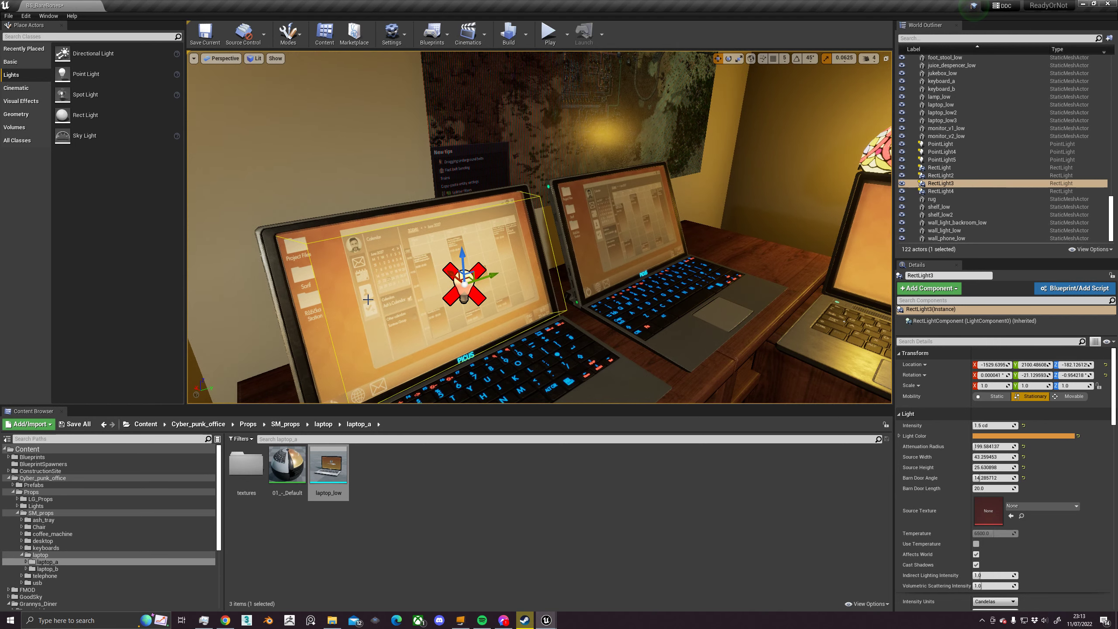
right_click_drag(378, 302, 429, 294)
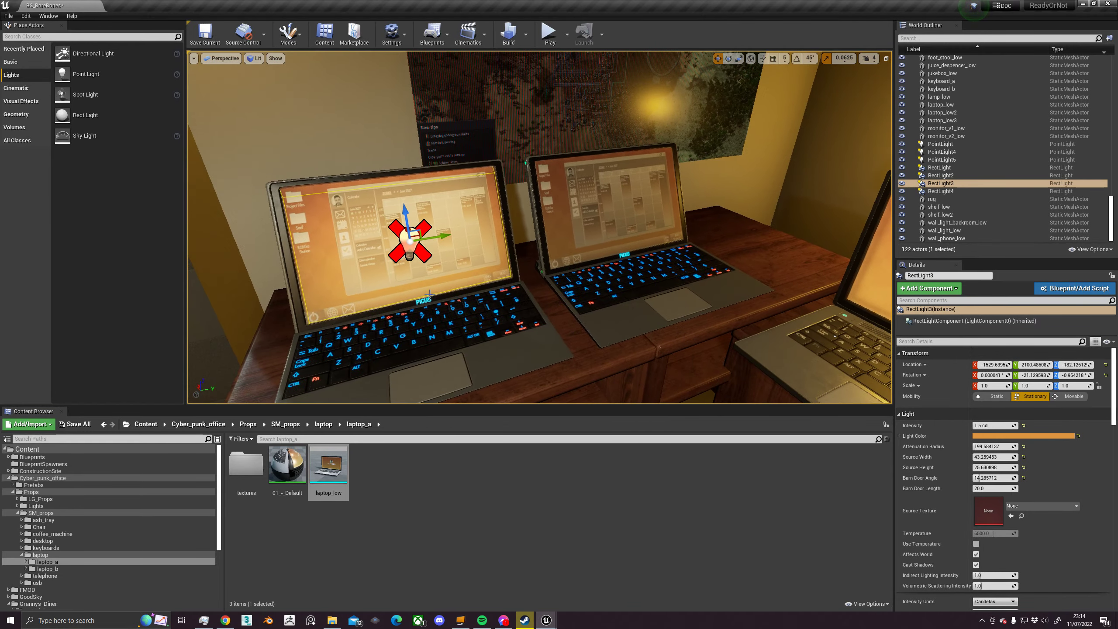
left_click(642, 241)
mouse_move(642, 241)
right_mouse_down()
mouse_move(621, 244)
mouse_move(663, 250)
right_mouse_up()
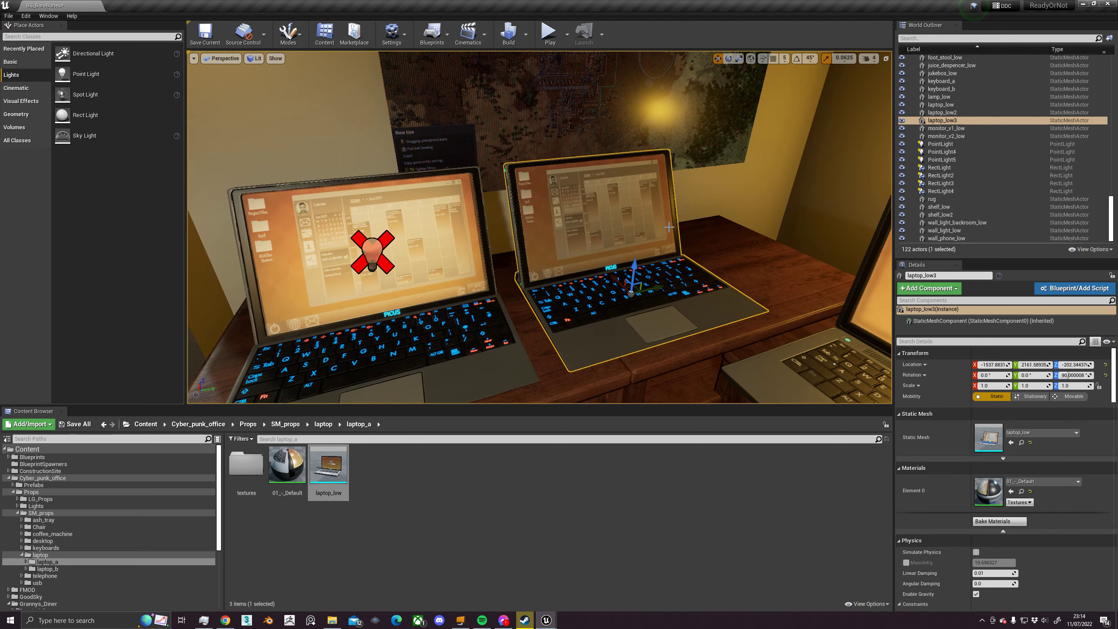
left_click(439, 247)
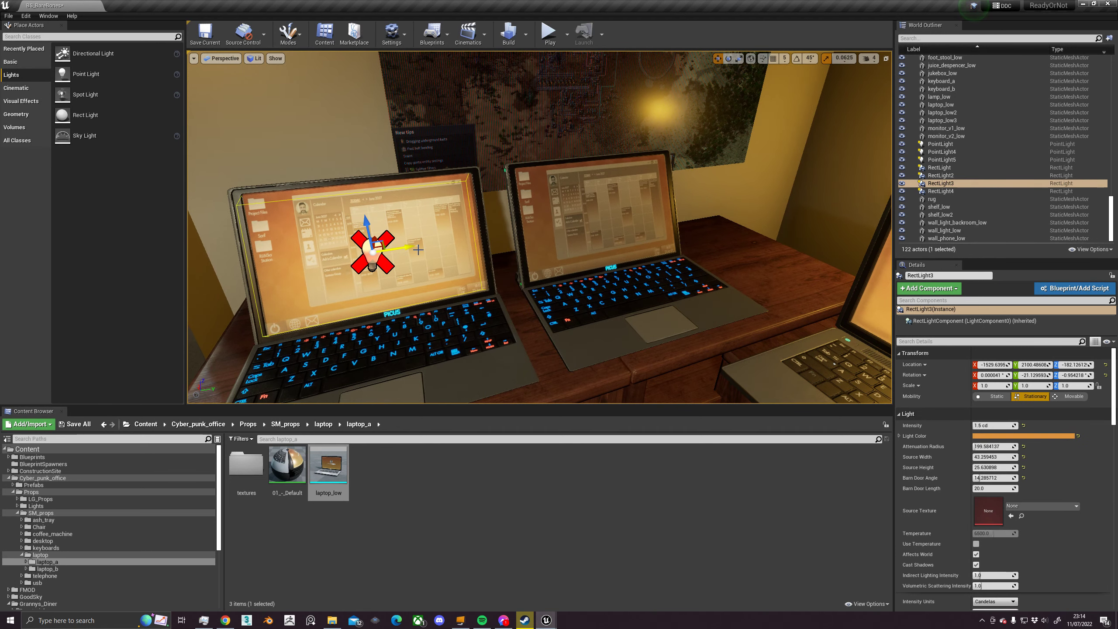
Step: Examine how the rect light sits against the first laptop's screen, in immersive view and framed up close
right_click_drag(439, 246, 477, 234)
key("F11")
mouse_move(563, 280)
right_mouse_down()
mouse_move(540, 277)
mouse_move(563, 281)
right_mouse_up()
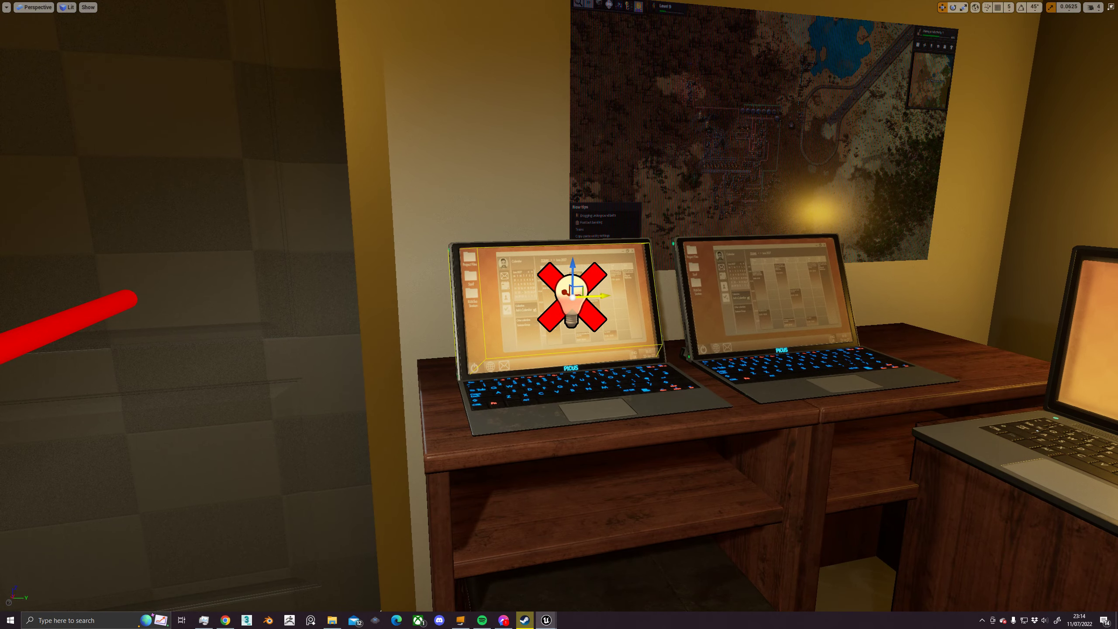
left_click(631, 293)
right_click_drag(631, 292, 585, 293)
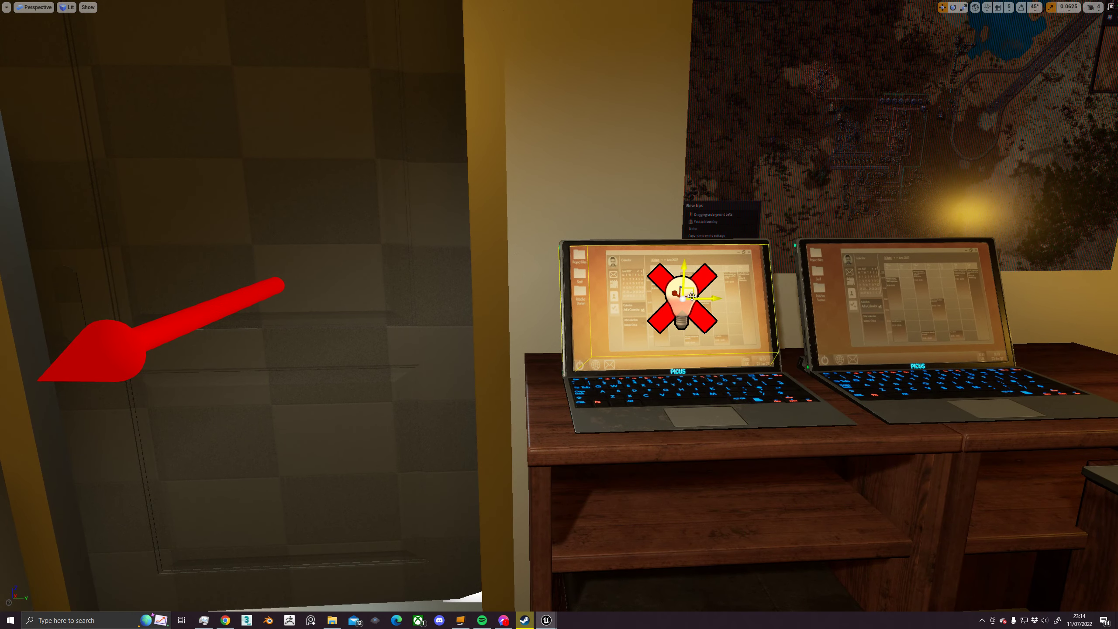
key("F11")
mouse_move(698, 292)
right_mouse_down()
mouse_move(731, 281)
mouse_move(687, 294)
right_mouse_up()
key("f")
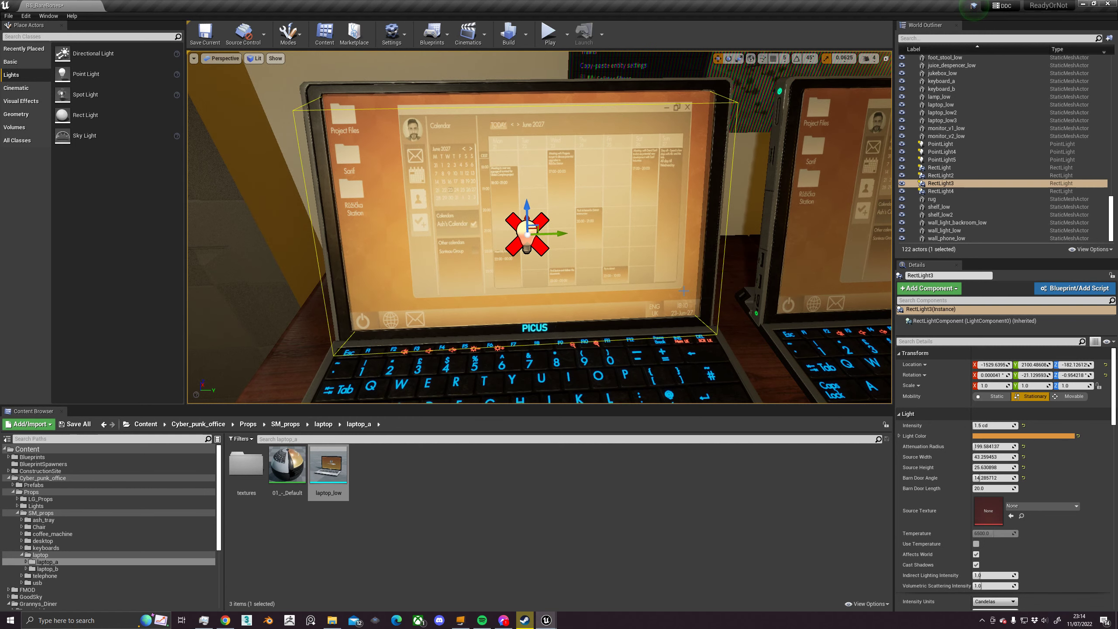
left_click_drag(494, 176, 502, 197, "alt")
Step: Set the first laptop's rect light colour by sampling the orange of the laptop screen with the eyedropper
left_click(1026, 437)
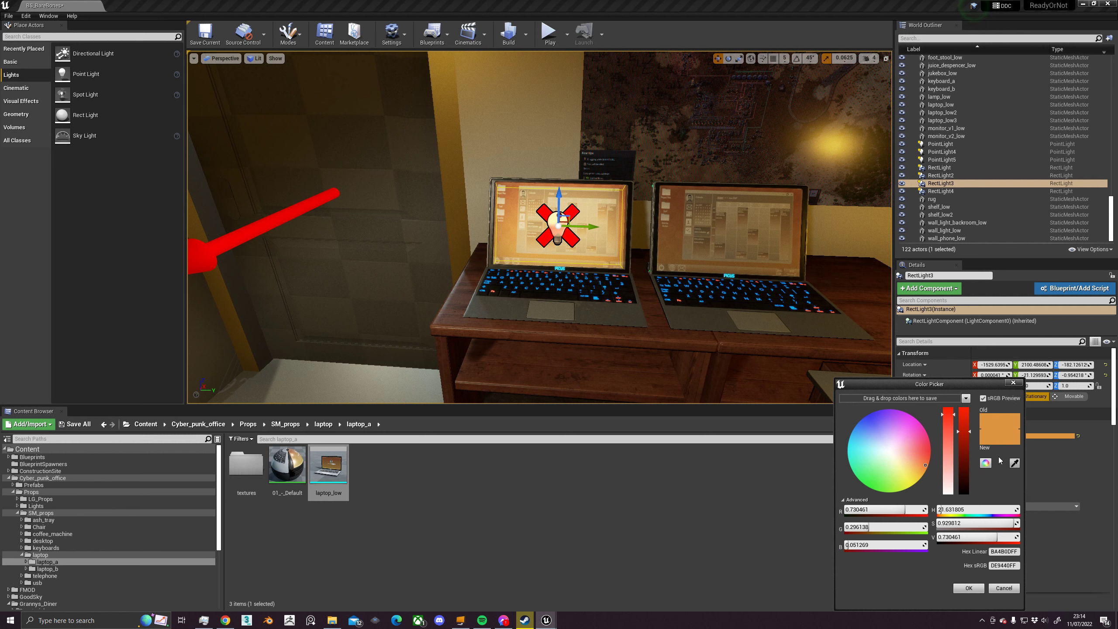
left_click(1014, 463)
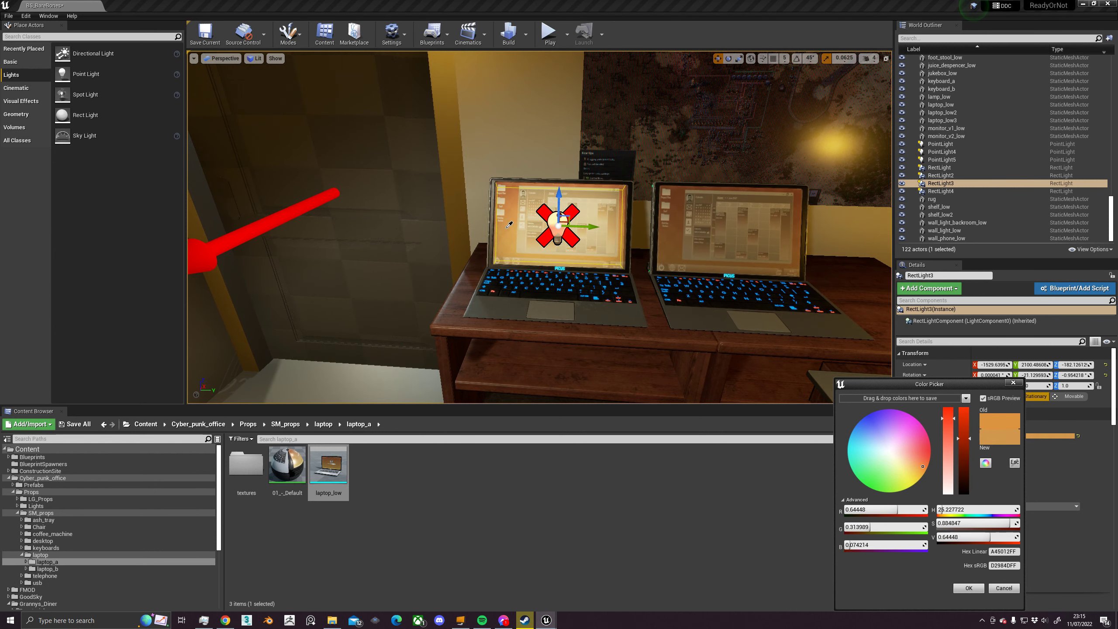
left_click(513, 244)
key("w")
right_click_drag(512, 245, 517, 277)
key("s")
right_click_drag(816, 355, 810, 307)
key("s")
key("w")
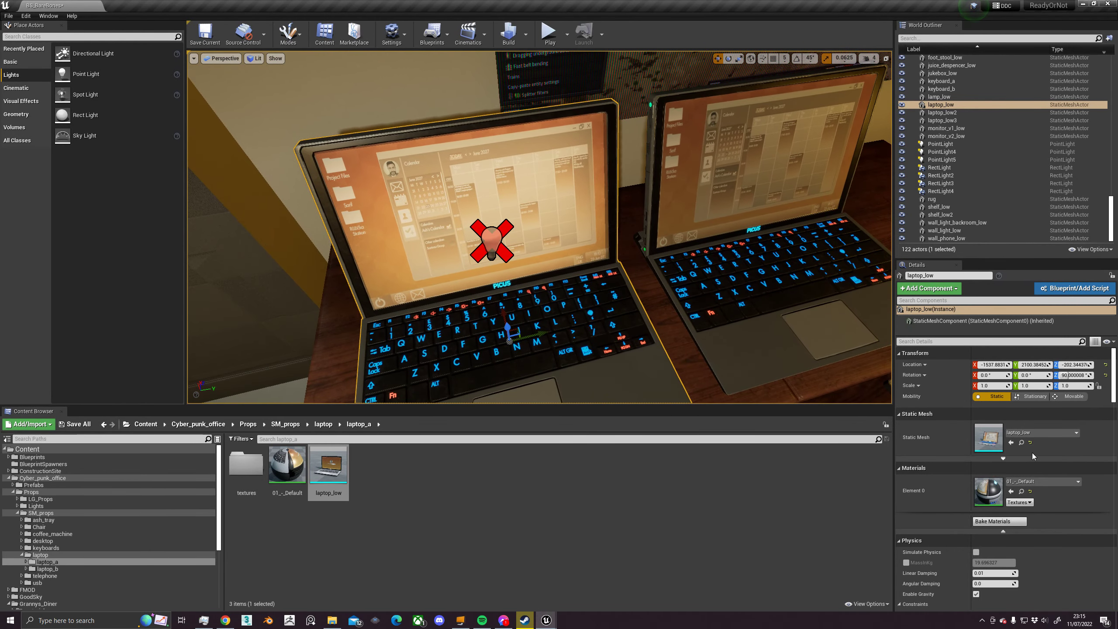
Step: Move RectLight3 along the Y axis to the second laptop's screen, at about Y 2161.7
left_click(504, 238)
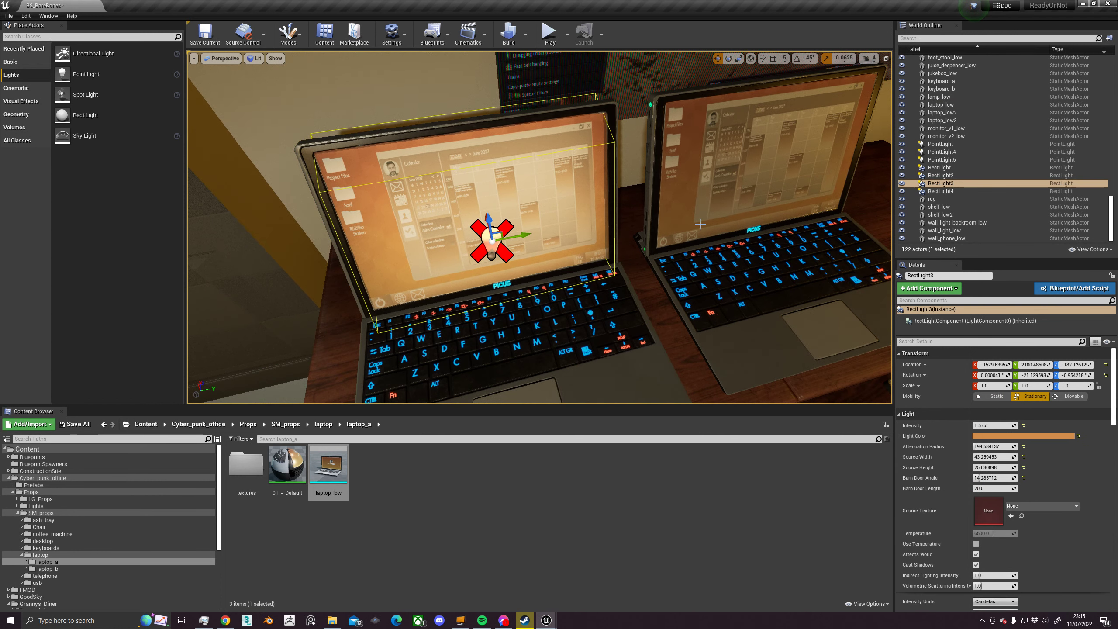
right_click_drag(700, 223, 700, 224)
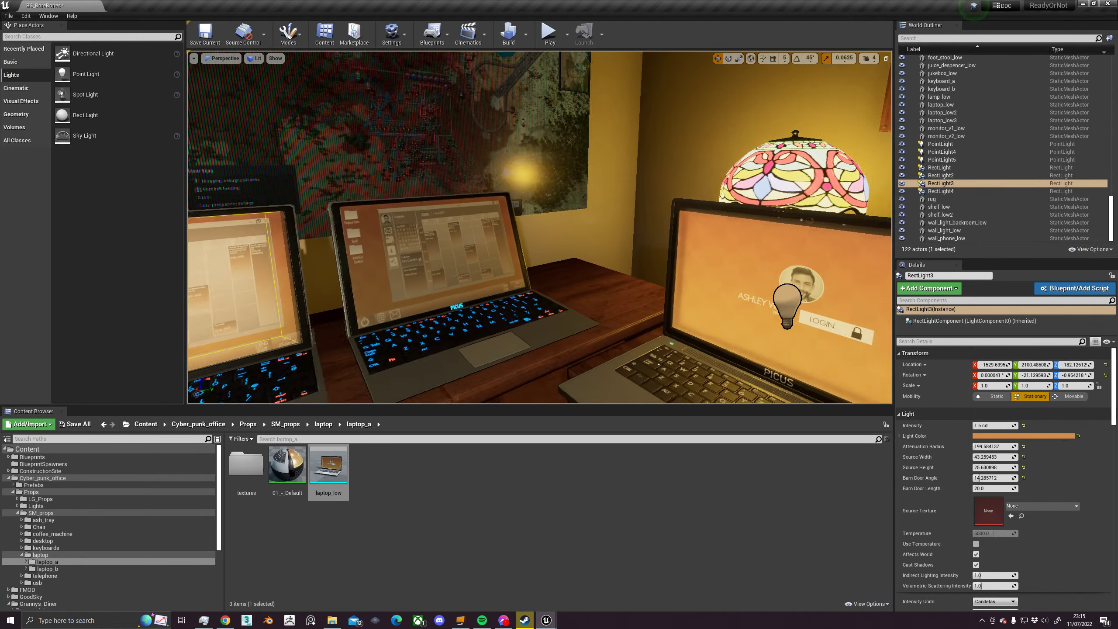
right_click_drag(629, 293, 628, 293)
key("Escape")
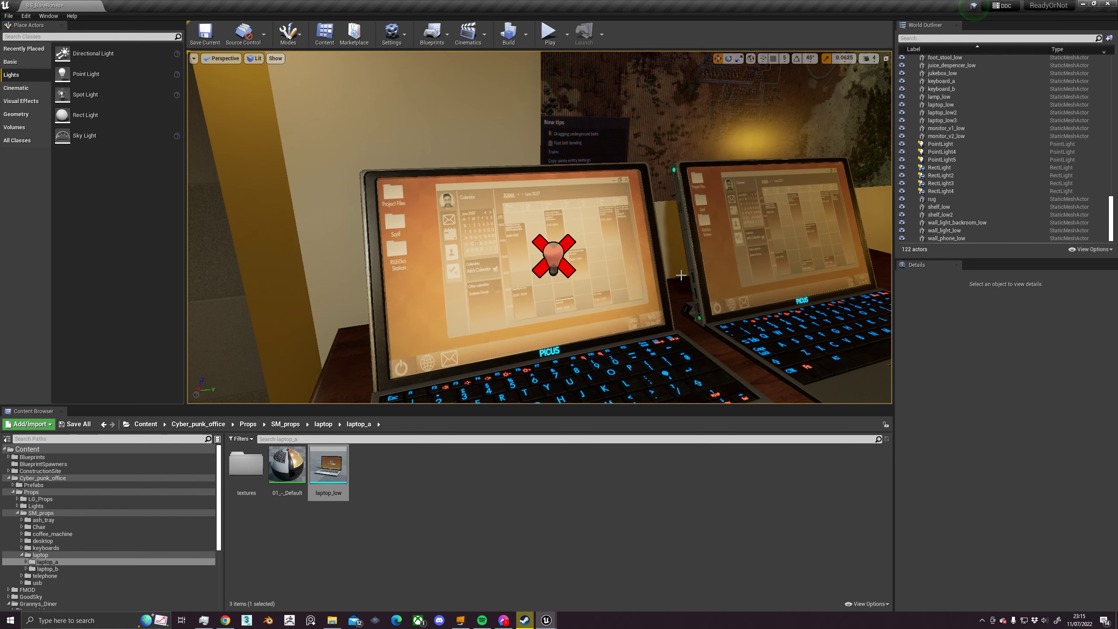
right_click_drag(681, 275, 681, 275)
left_click(498, 237)
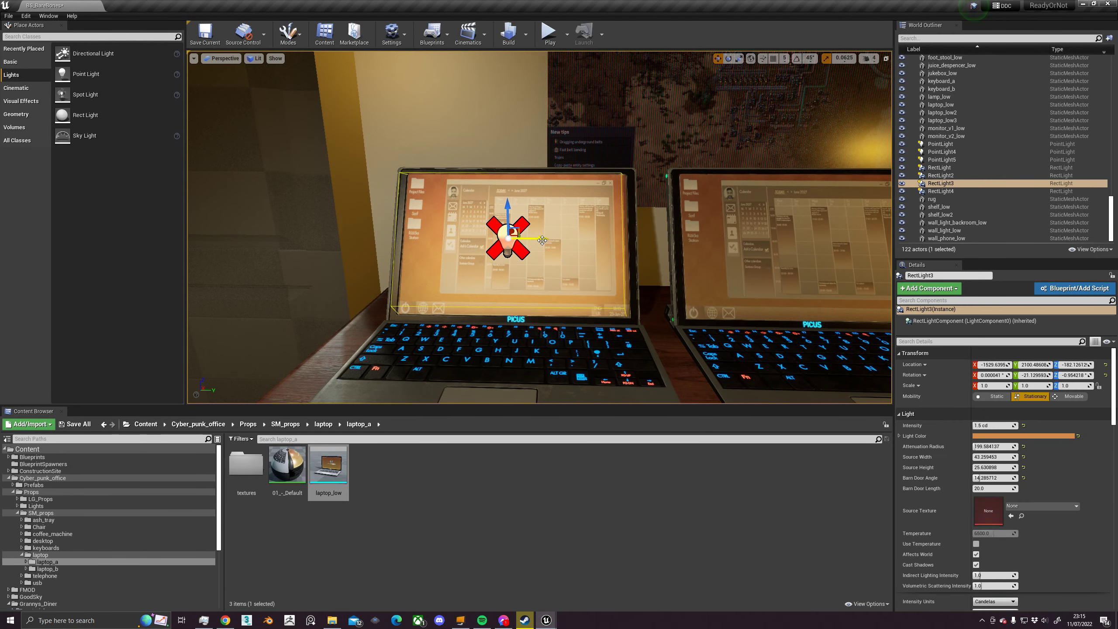
left_click_drag(542, 240, 861, 250)
right_click_drag(744, 255, 744, 255)
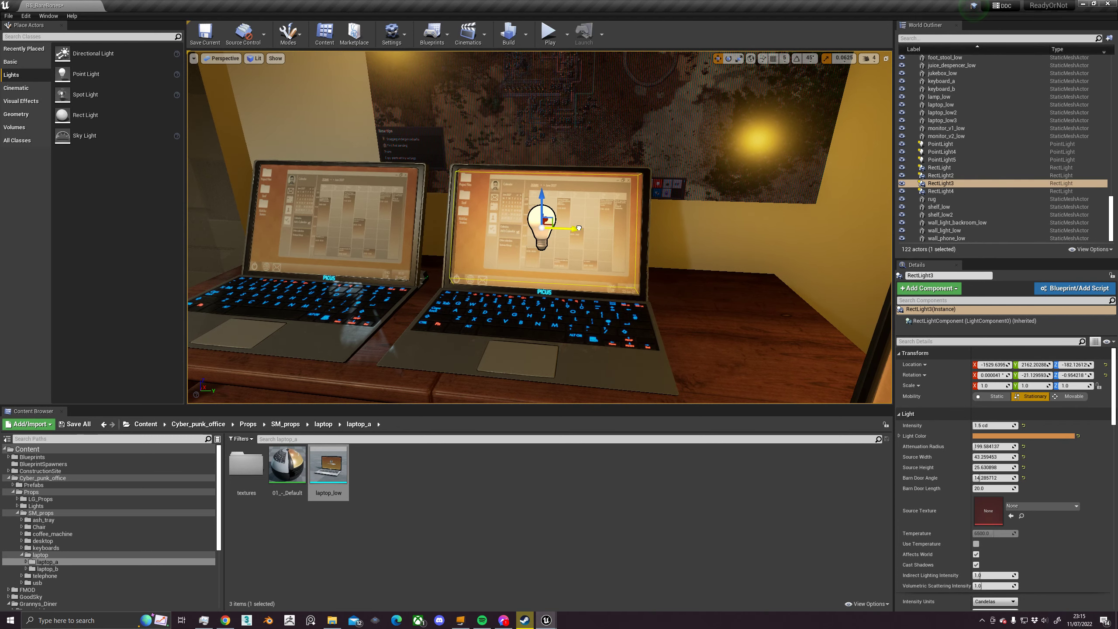
right_click_drag(578, 228, 562, 230)
Step: Examine the screen lights across the desk's laptops and monitors in immersive view
key("g")
key("g")
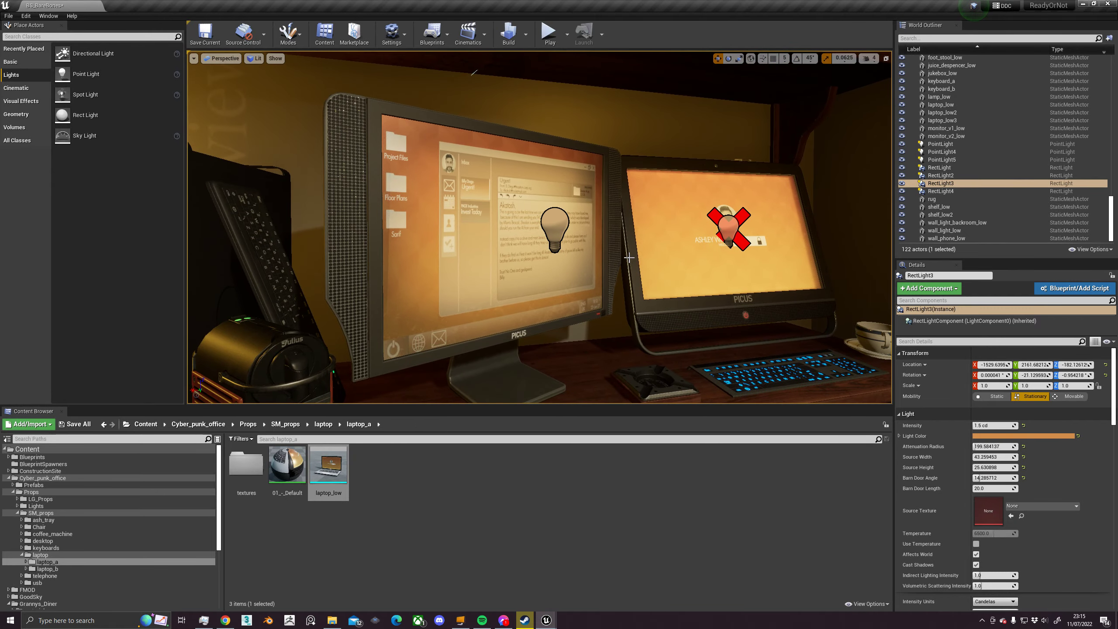
key("F11")
right_click_drag(629, 257, 493, 293)
right_click_drag(626, 264, 632, 289)
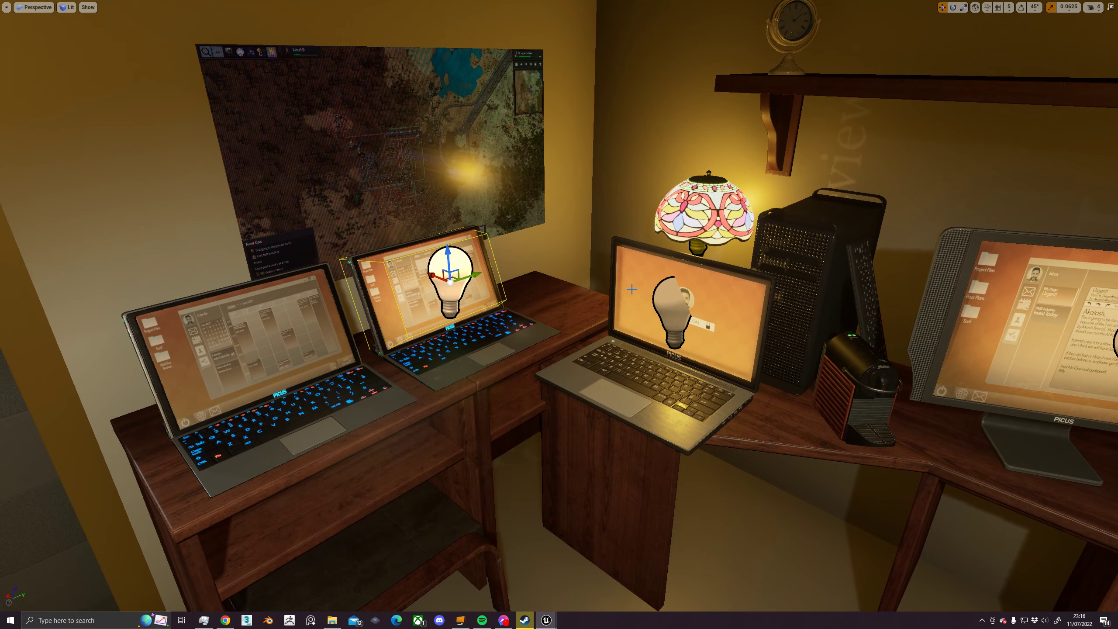
key("F11")
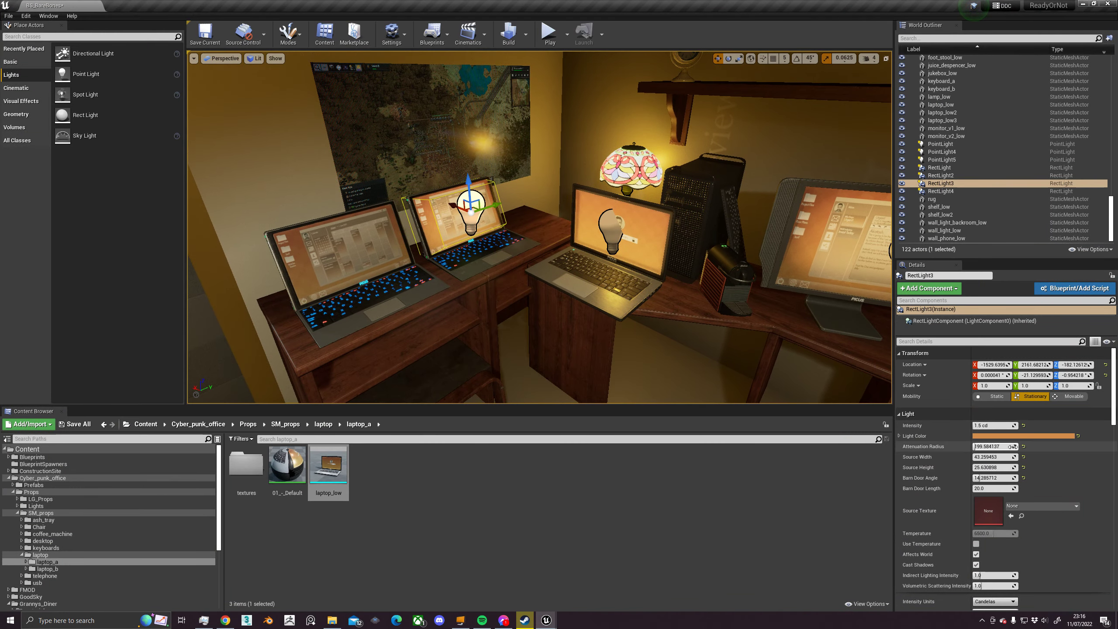
right_click_drag(722, 317, 739, 297)
key("s")
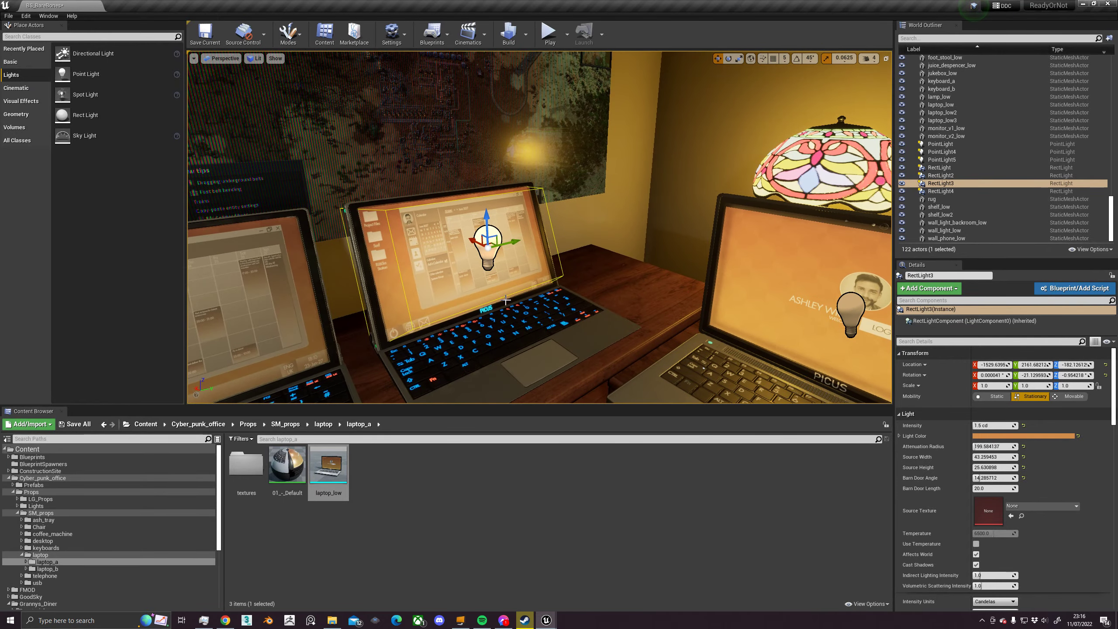
Step: Set the source width of the rect light on the corner laptop's login screen to about 53.8
left_click(851, 316)
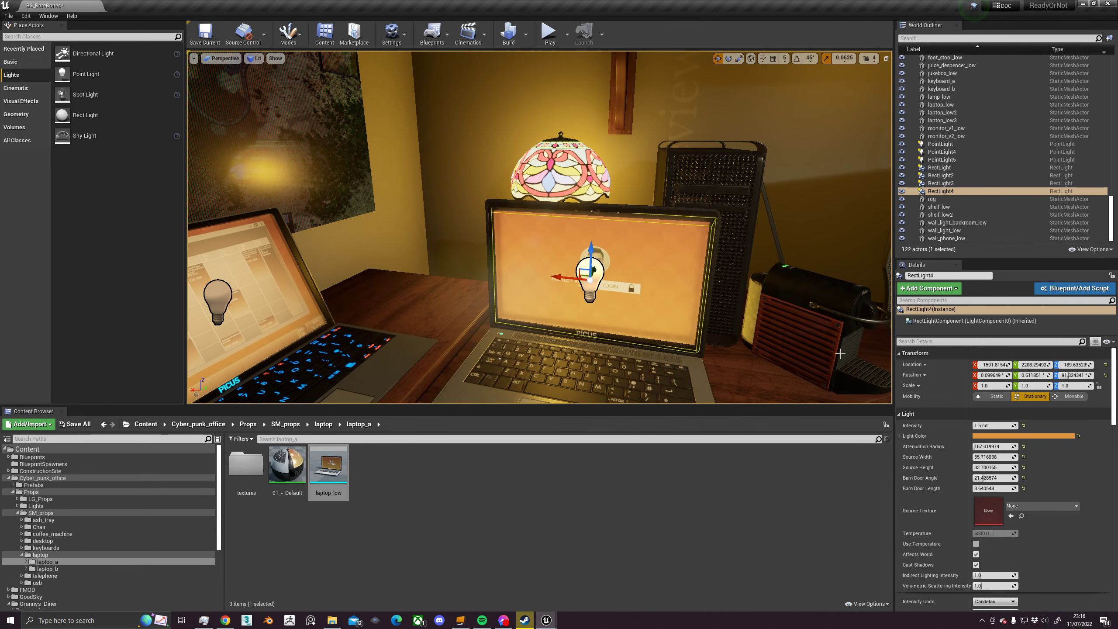
mouse_move(986, 458)
left_mouse_down()
mouse_move(1000, 458)
mouse_move(991, 458)
left_mouse_up()
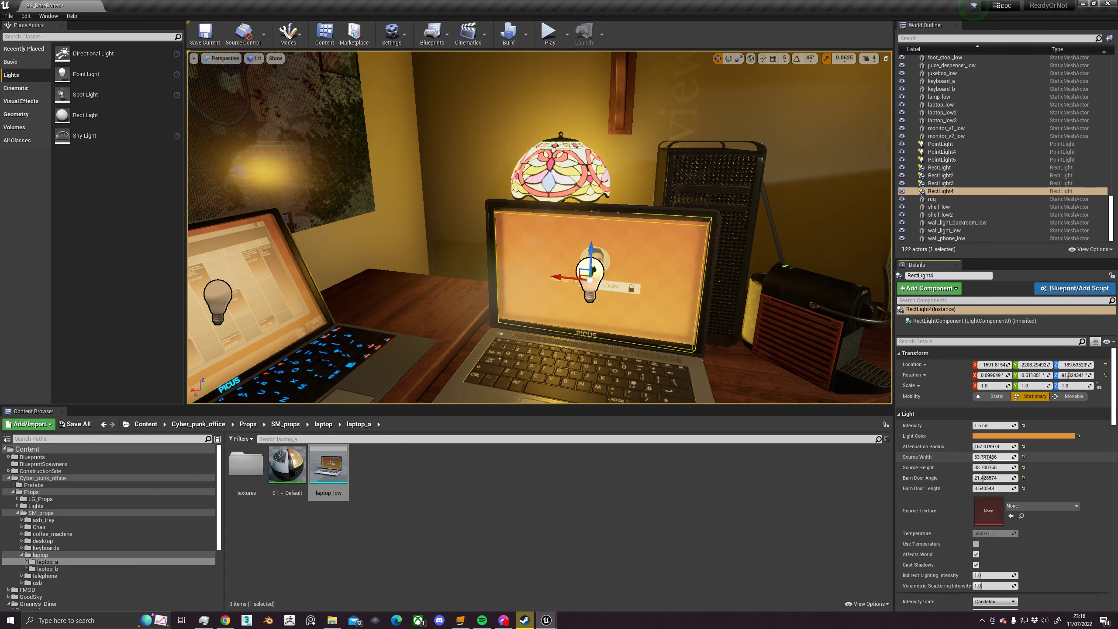
right_click_drag(688, 328, 716, 317)
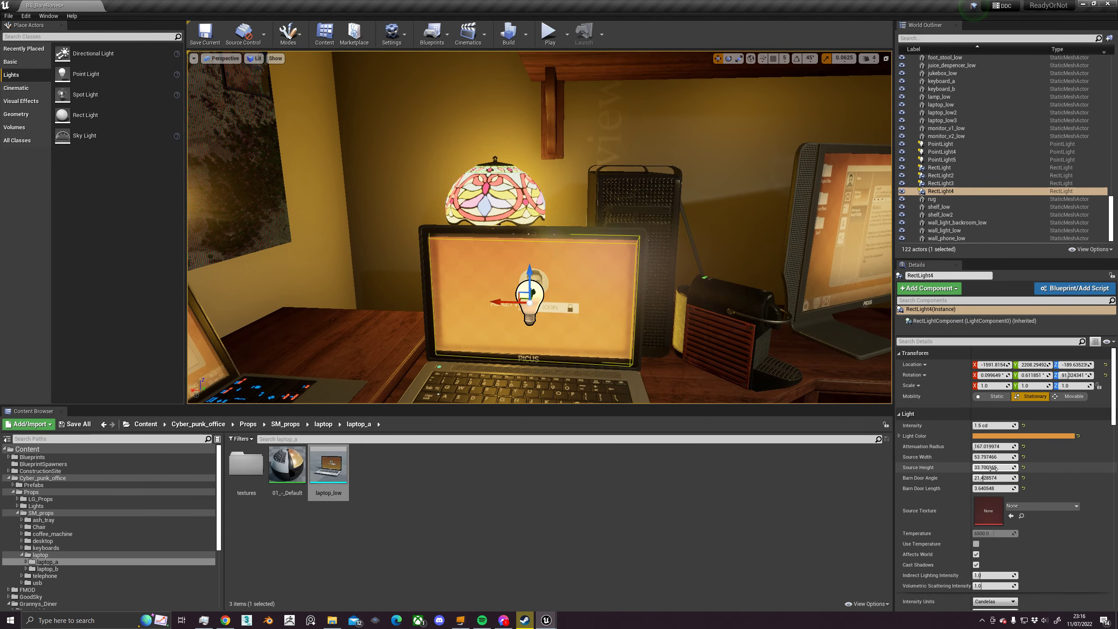
right_click_drag(609, 370, 542, 313)
Step: Toggle the visibility of the curved monitor's rect light to compare the screen with and without it
left_click(511, 258)
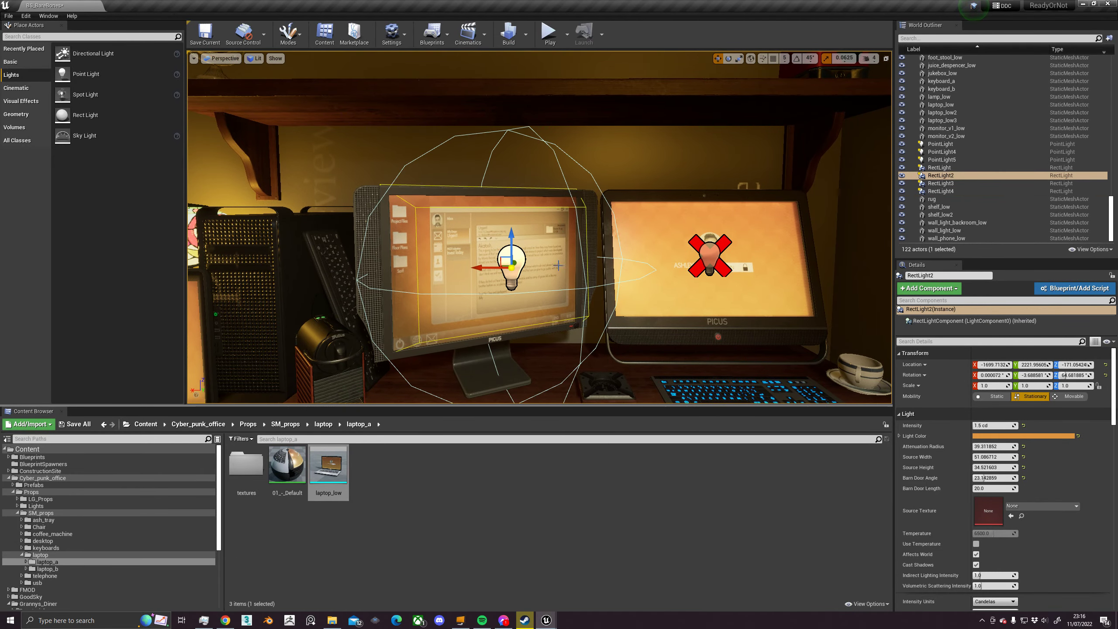
left_click(901, 175)
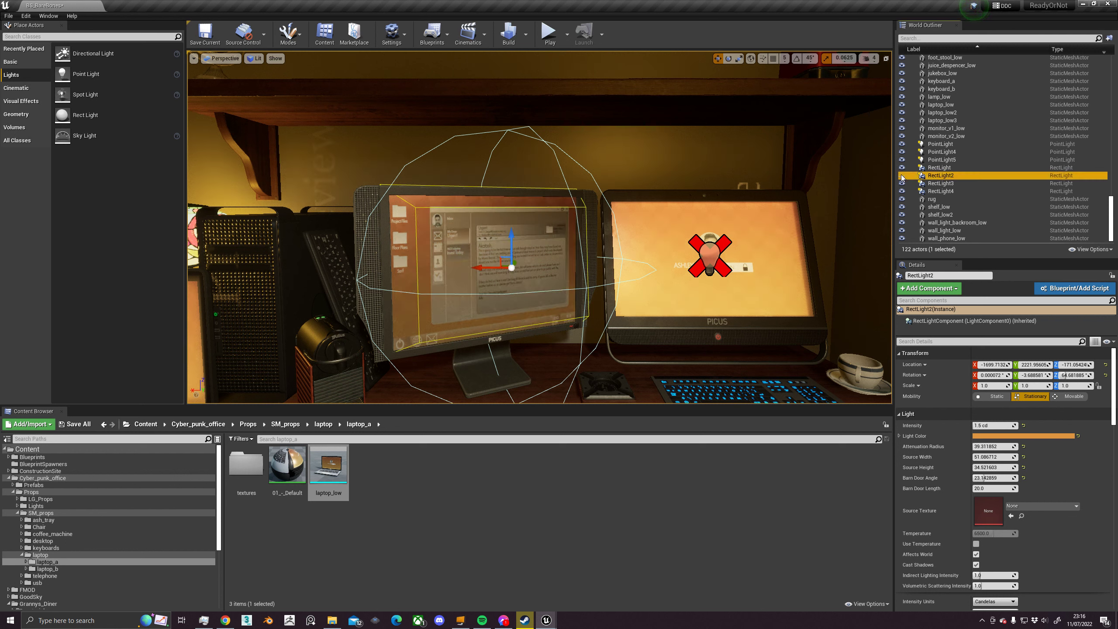
left_click(902, 175)
left_click(902, 175)
left_click(901, 175)
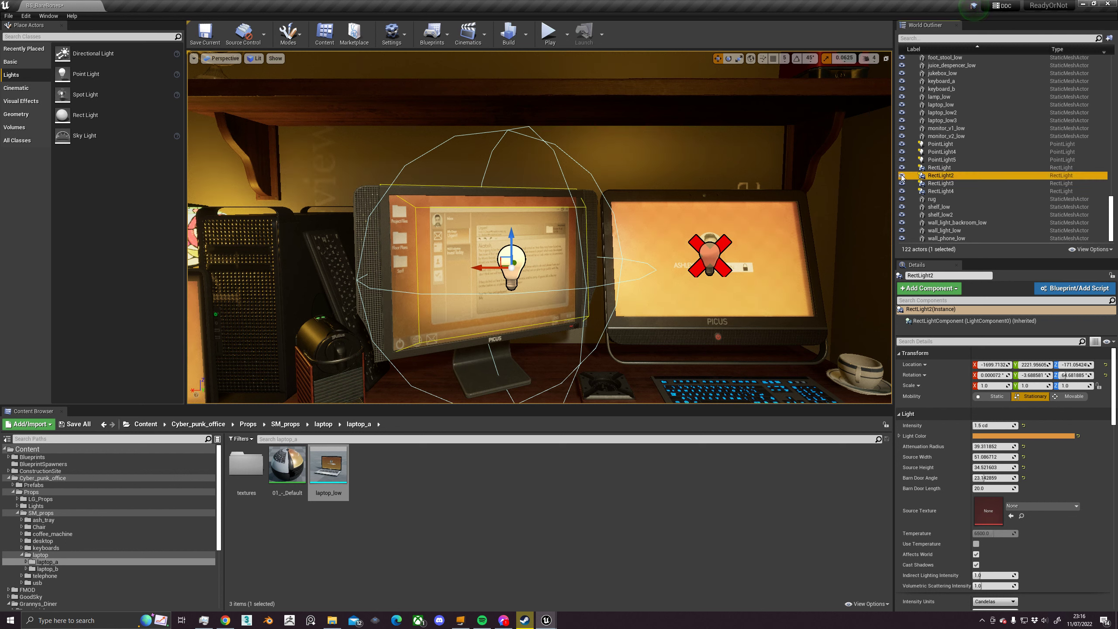
left_click(901, 176)
left_click(902, 176)
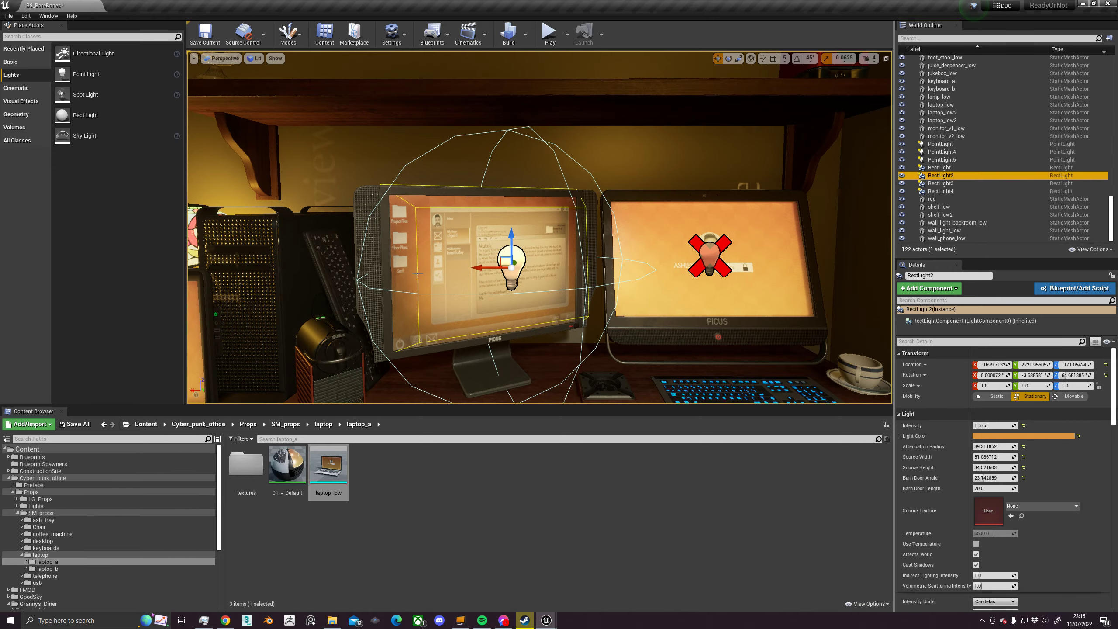
Step: Examine the whole desk with all its screen lights in immersive view with editor icons hidden
key("s")
right_click_drag(549, 289, 463, 310)
key("F11")
key("g")
key("d")
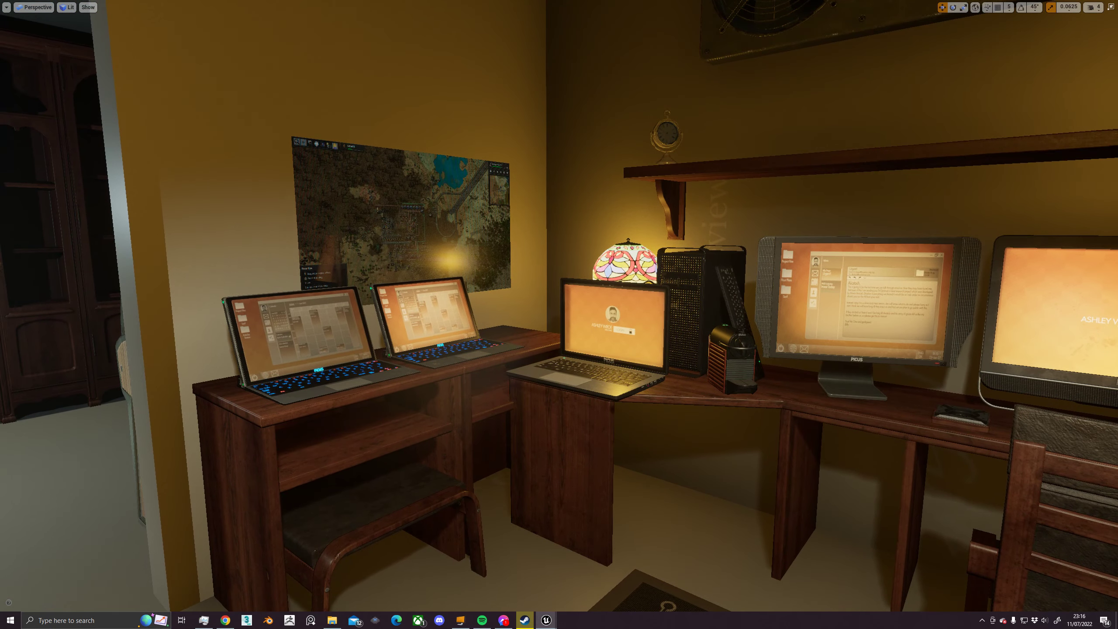
key("F11")
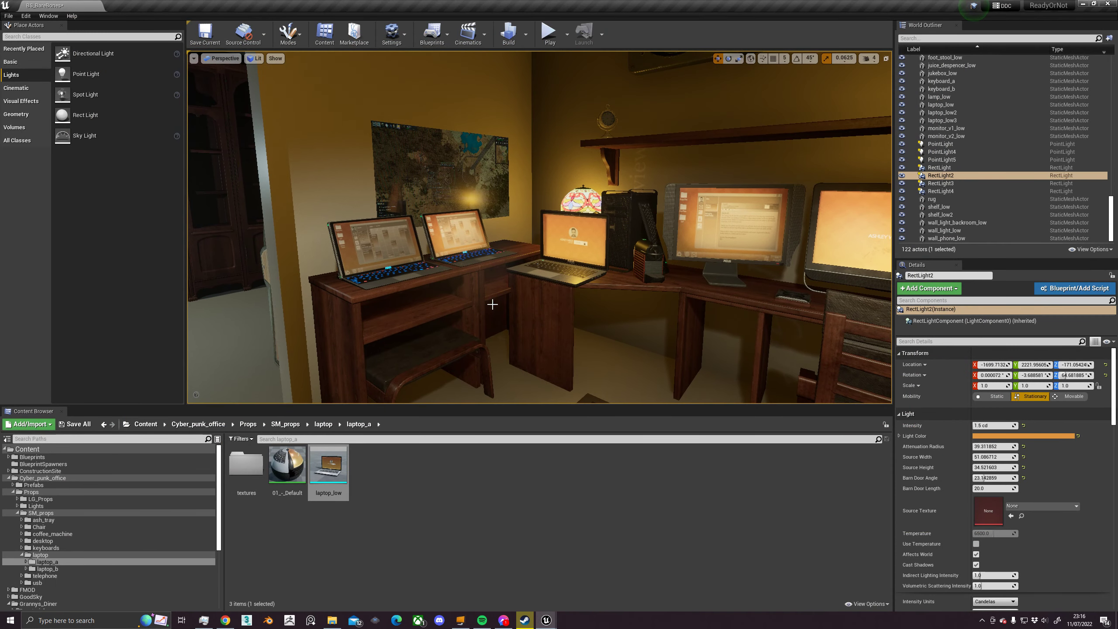
mouse_move(505, 621)
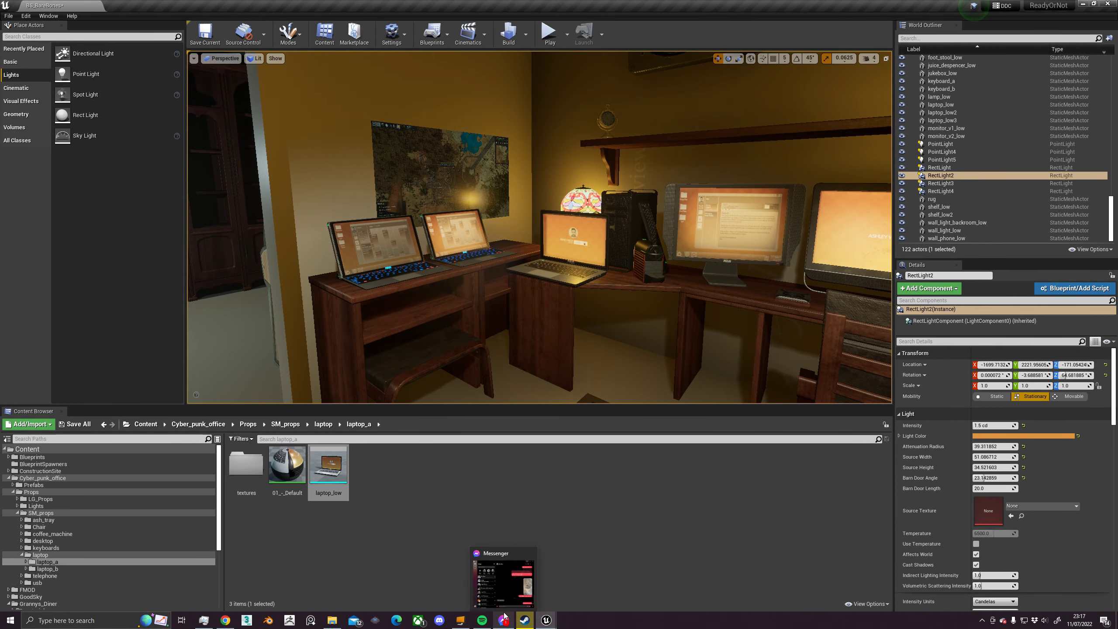
left_click(504, 577)
left_click(564, 197)
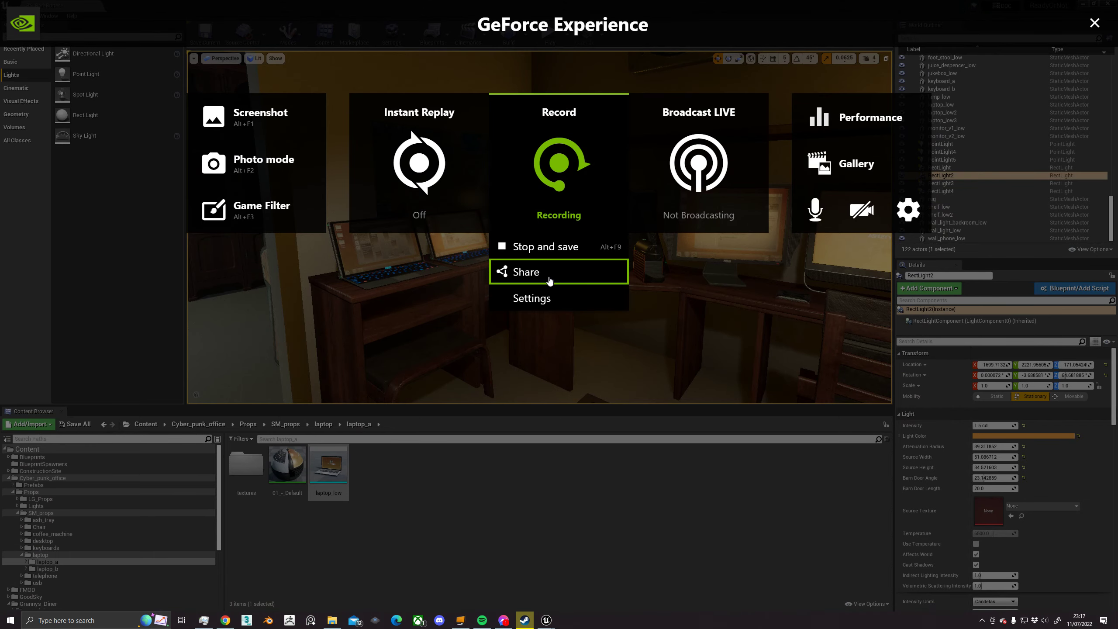